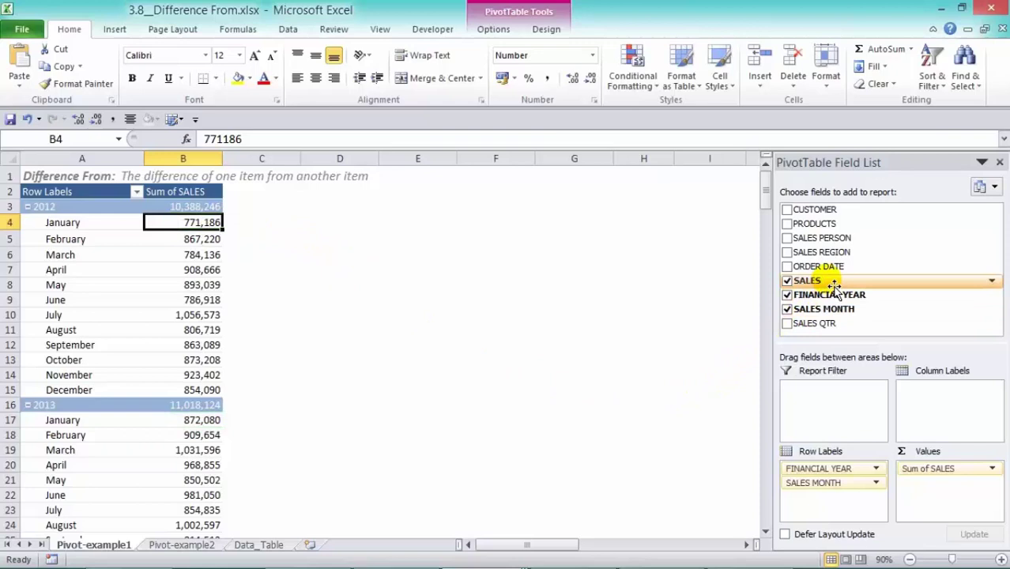
Step: Add the SALES field to the pivot table values a second time and open its value field settings
left_click_drag(847, 291, 968, 508)
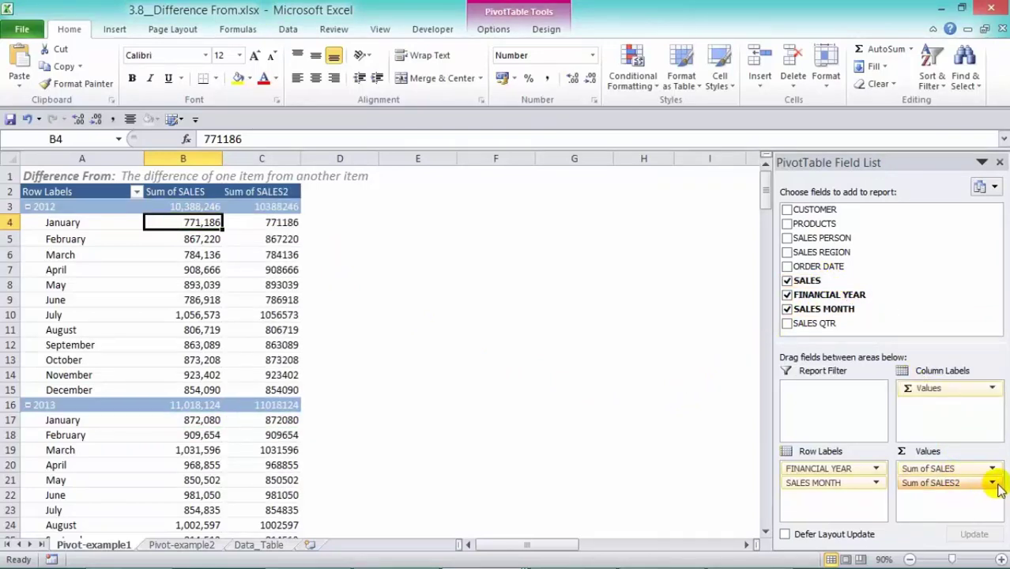
left_click(992, 482)
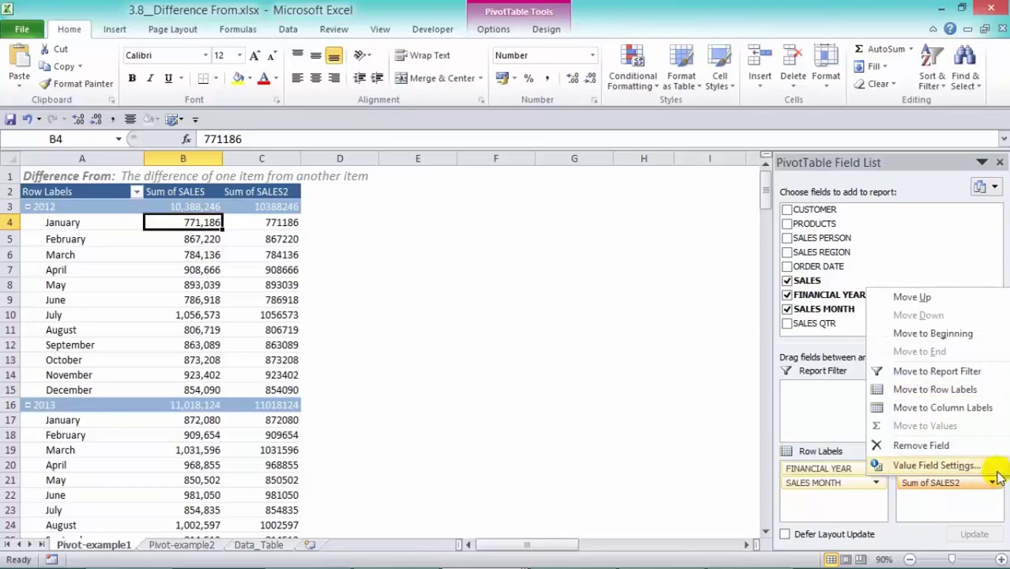
left_click(936, 463)
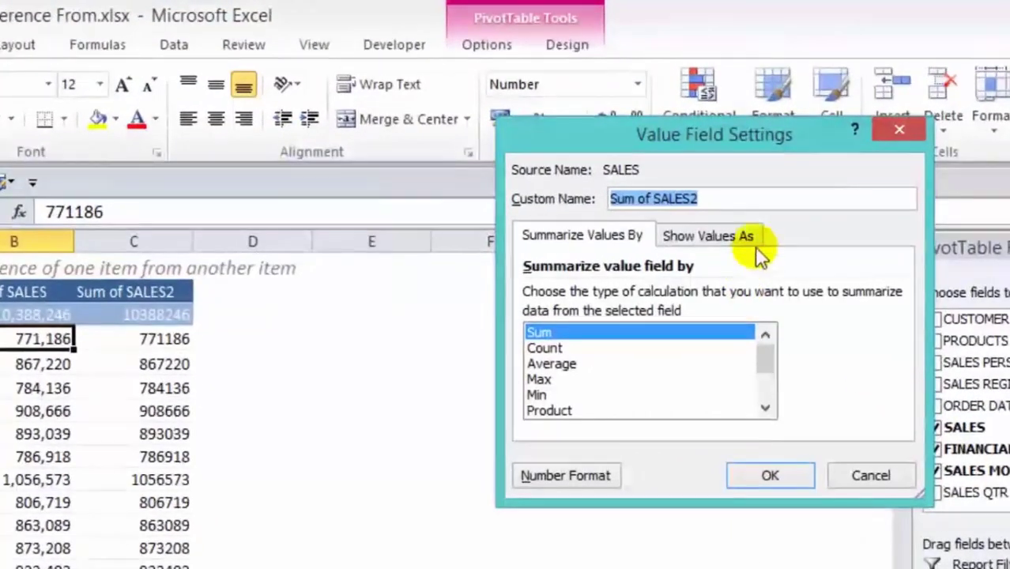
Step: Show the second SALES field as Difference From, with SALES MONTH as base field and (previous) as base item
left_click(757, 238)
left_click(895, 297)
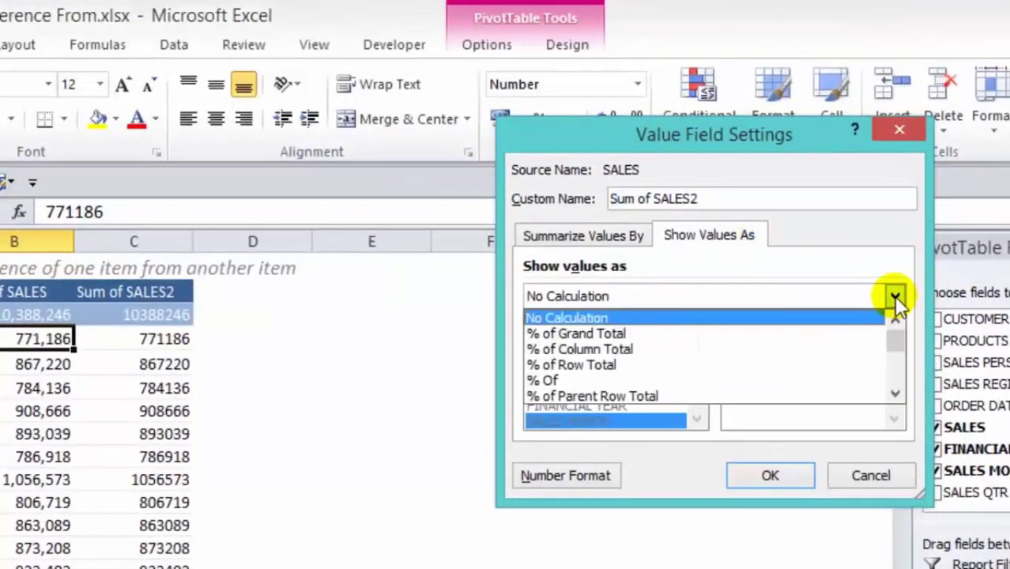
left_click(894, 387)
left_click(894, 387)
left_click(894, 388)
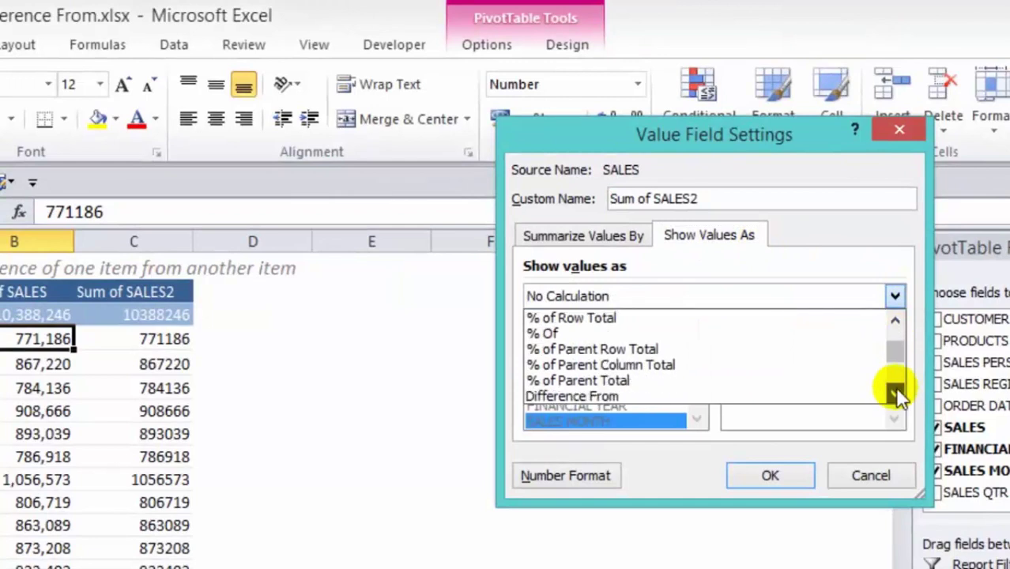
left_click(895, 387)
left_click(826, 381)
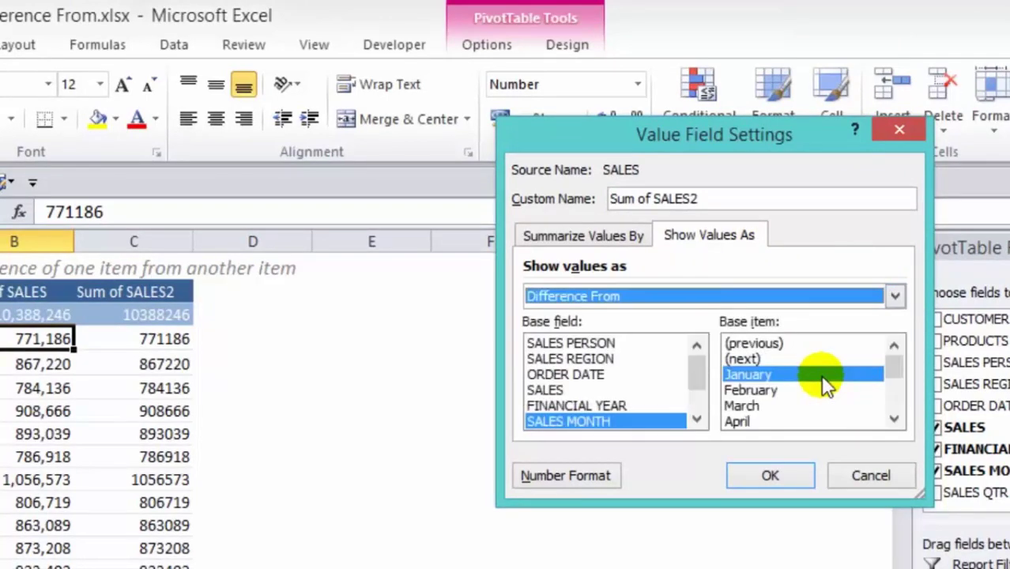
left_click(572, 425)
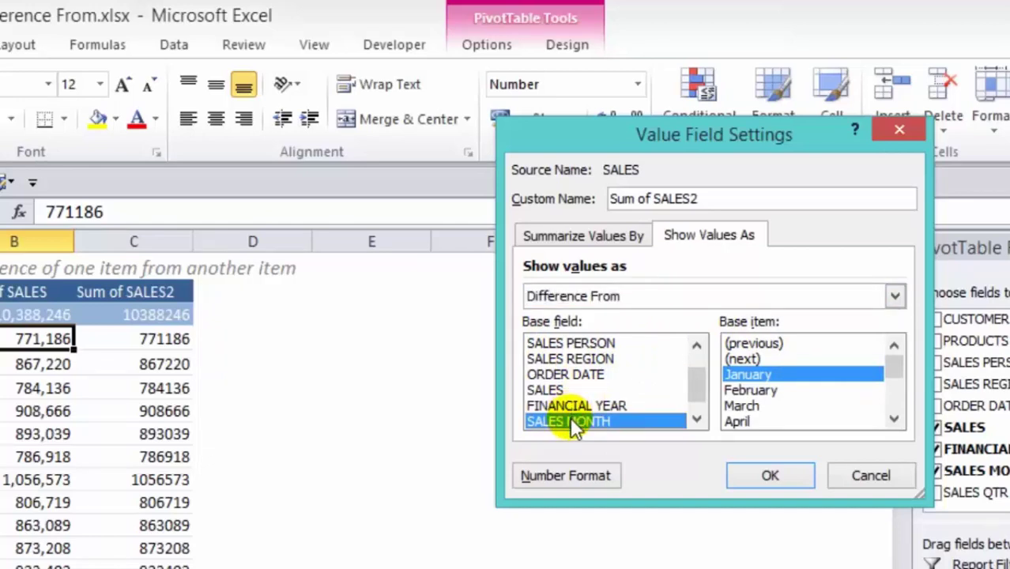
left_click(785, 345)
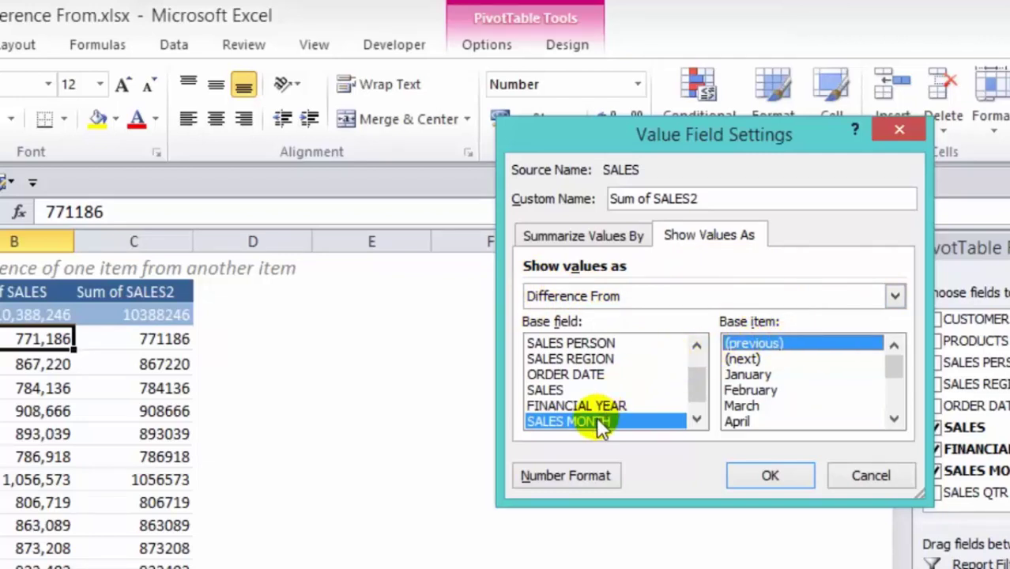
Step: Name the value field "Diff. from Previous Month" and apply its settings
left_click_drag(727, 207, 547, 198)
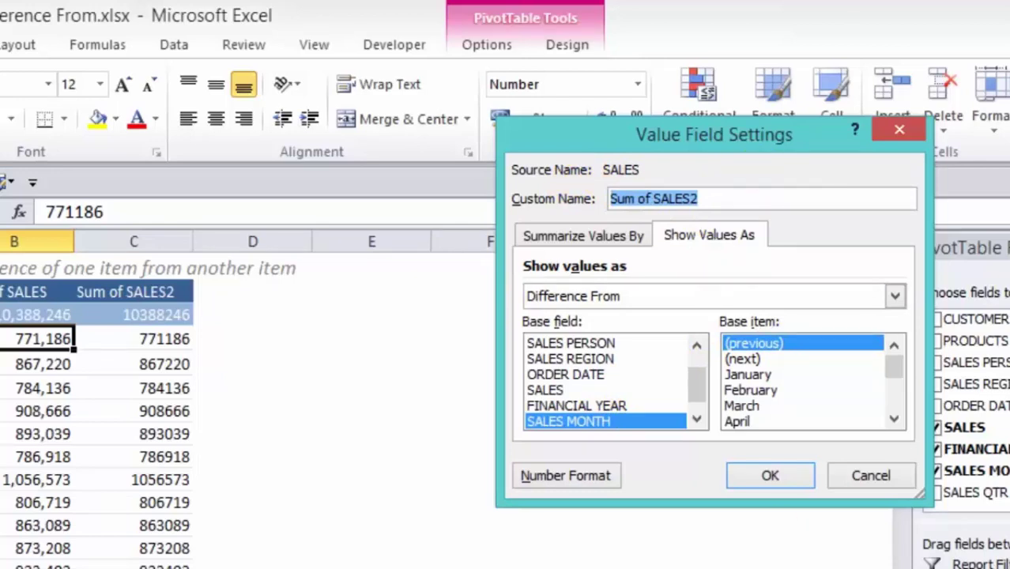
type("Diff. from Previous Month")
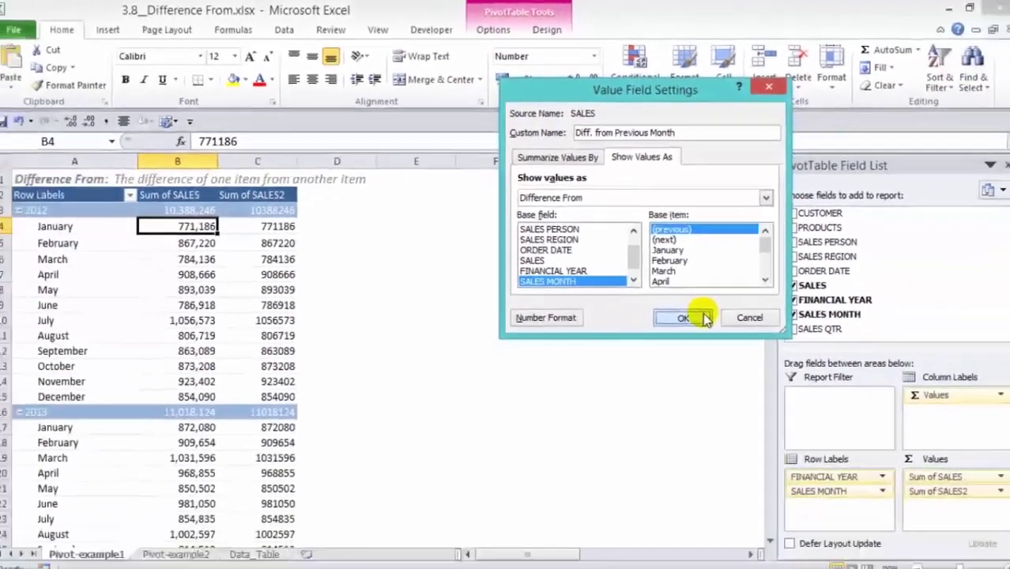
left_click(701, 318)
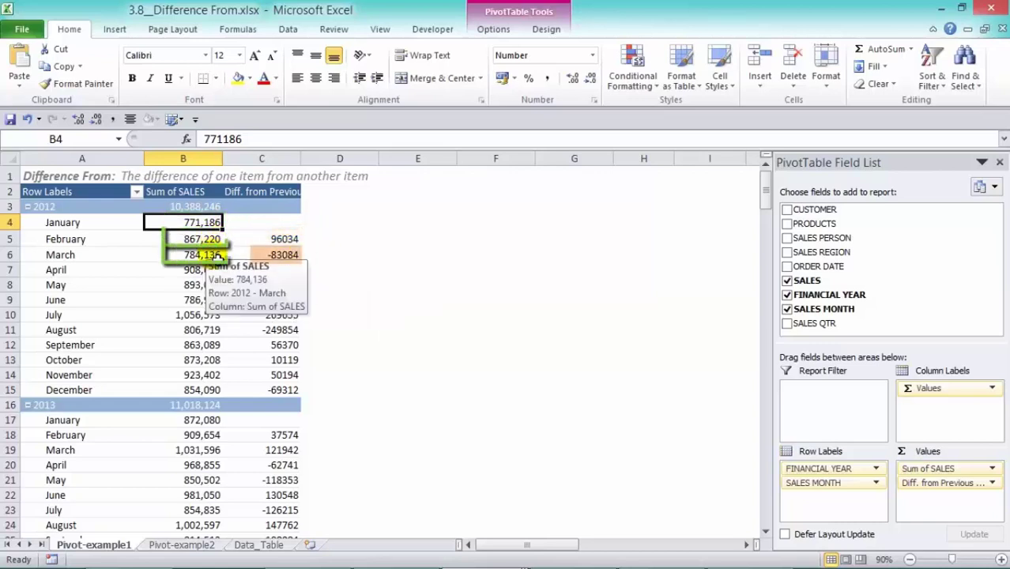
key("Down")
key("Down")
key("shift+Down")
Step: Format the Diff. from Previous Month values as Number with 0 decimals, 1000 separator and red minus-signed negatives, and autofit column C
left_click(292, 243)
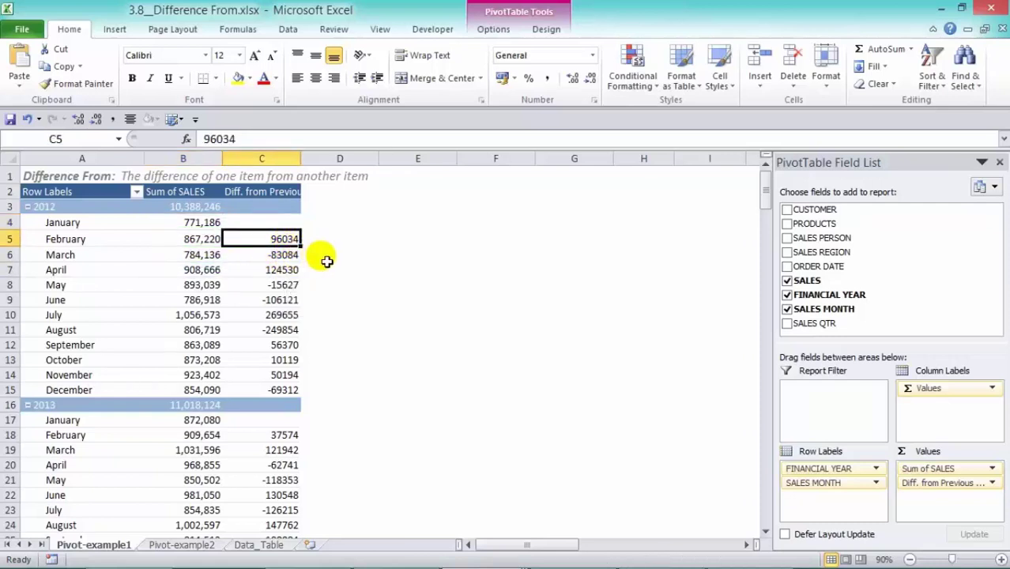
right_click(293, 242)
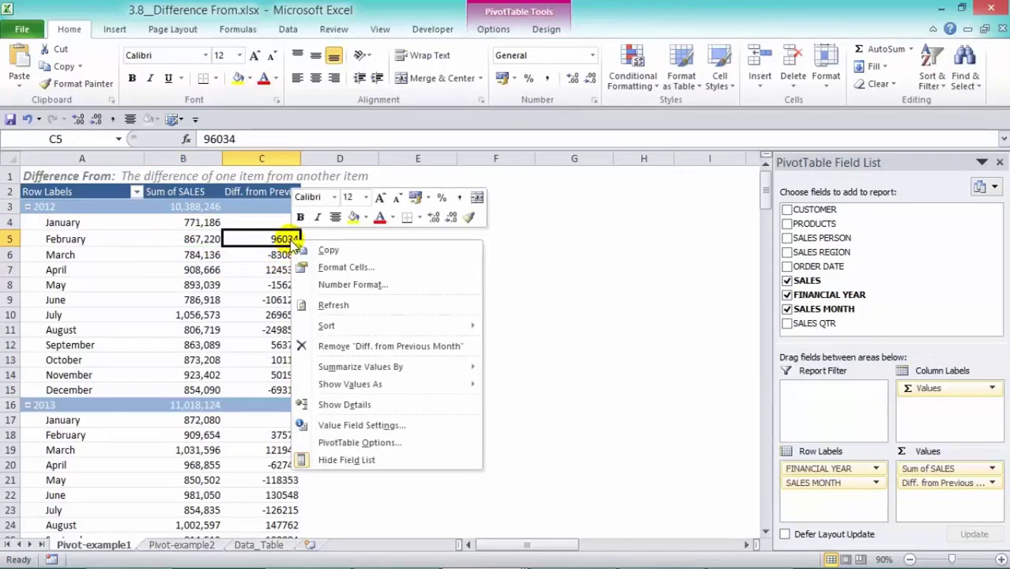
left_click(365, 284)
left_click(204, 170)
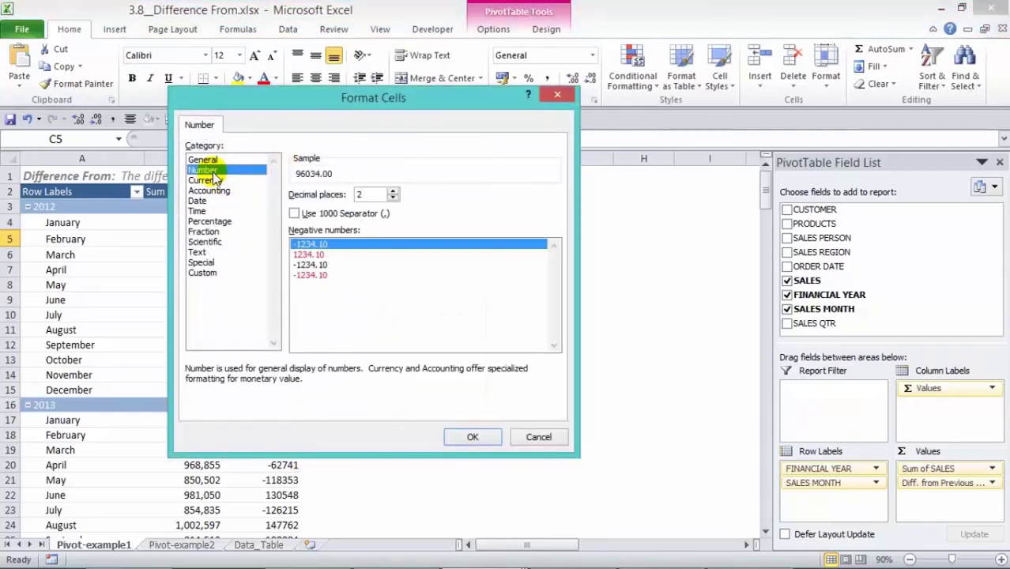
left_click(392, 197)
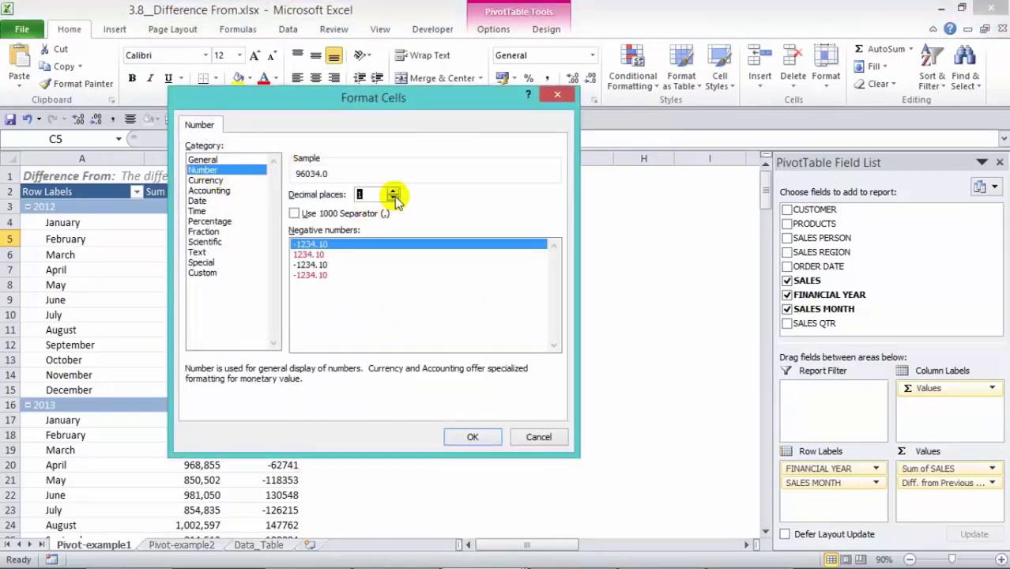
left_click(294, 214)
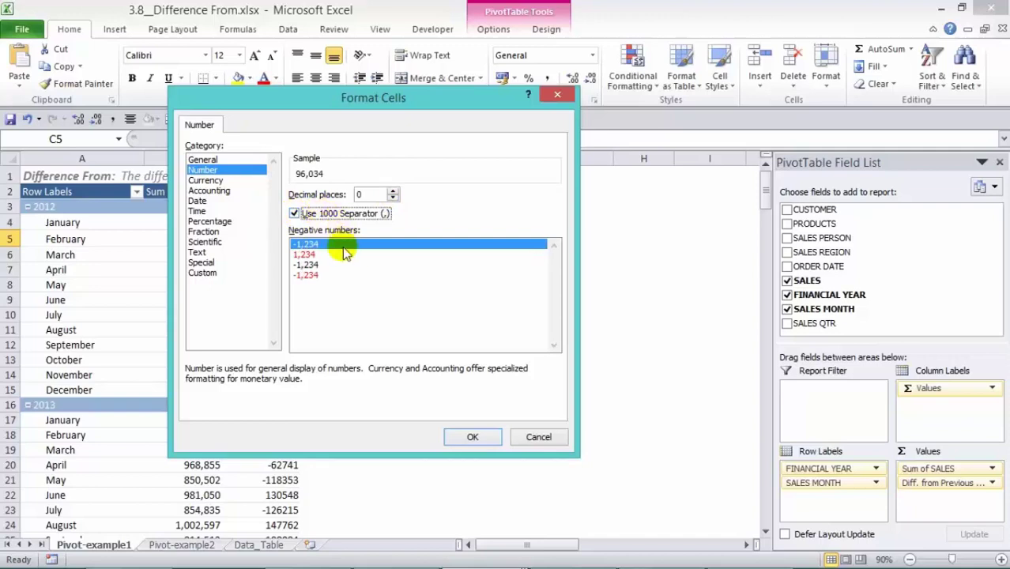
left_click(312, 276)
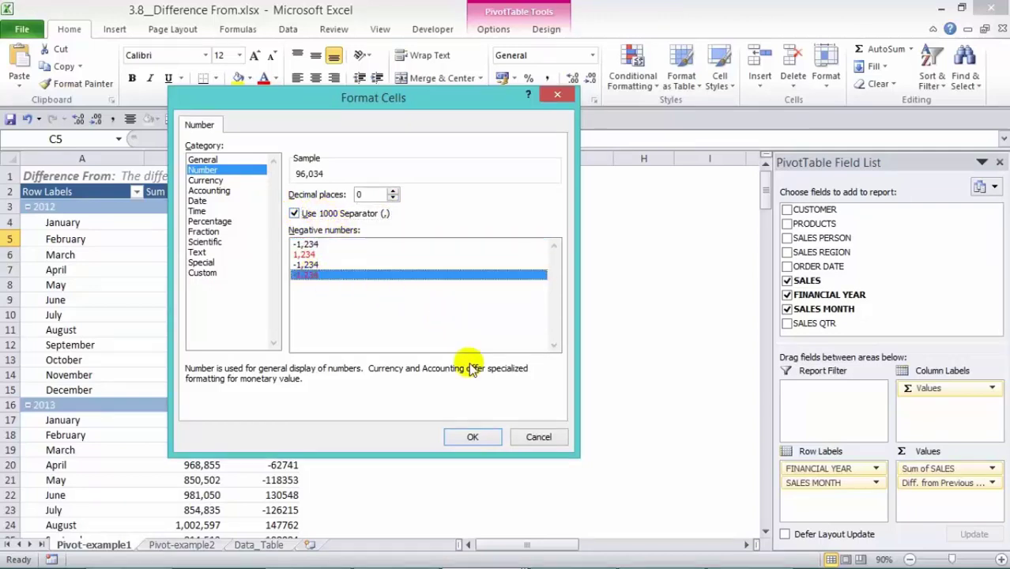
left_click(475, 435)
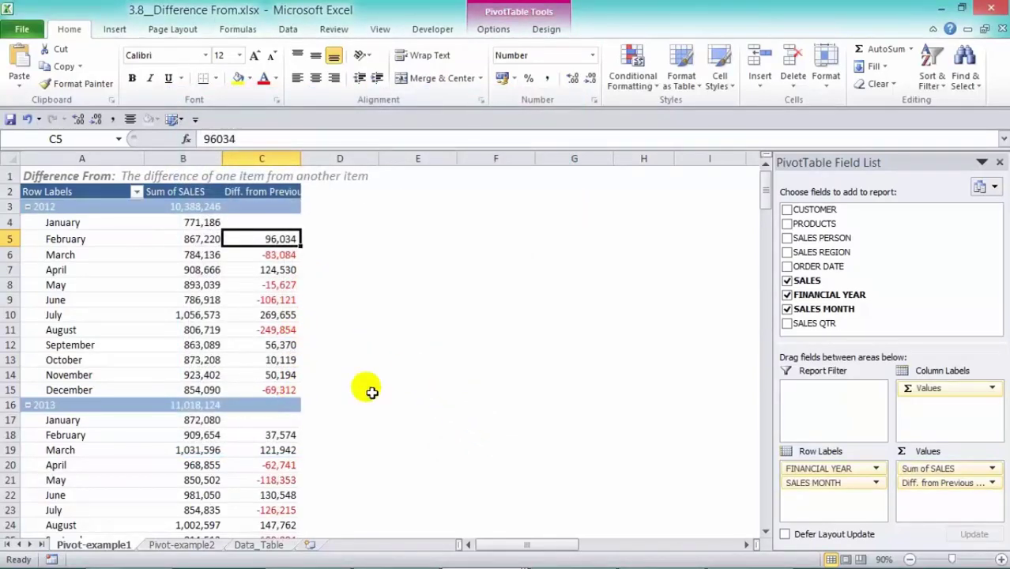
double_click(301, 159)
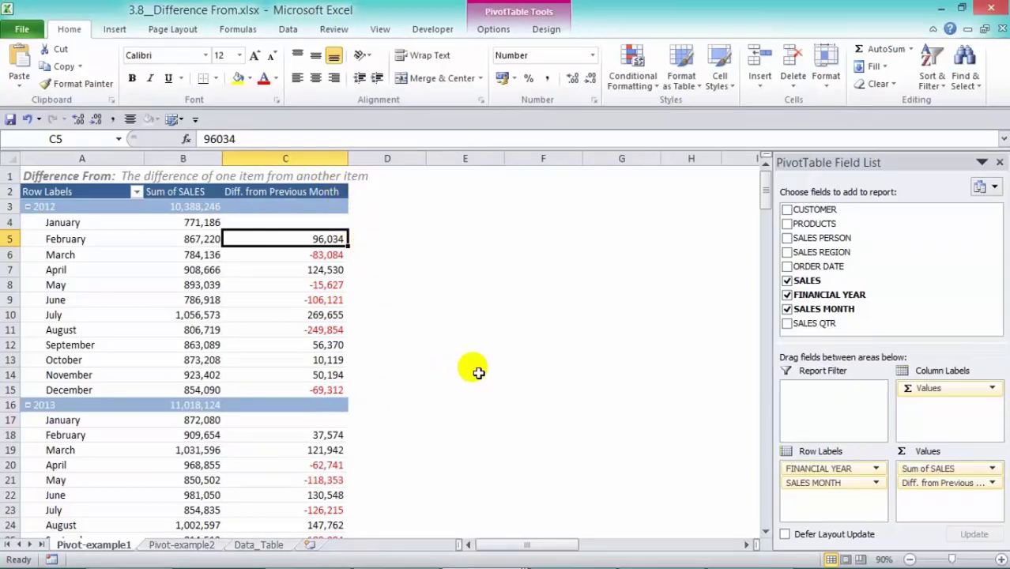
Step: Add the SALES field to the pivot table values once more and open the settings of Sum of SALES2
left_click_drag(810, 280, 976, 518)
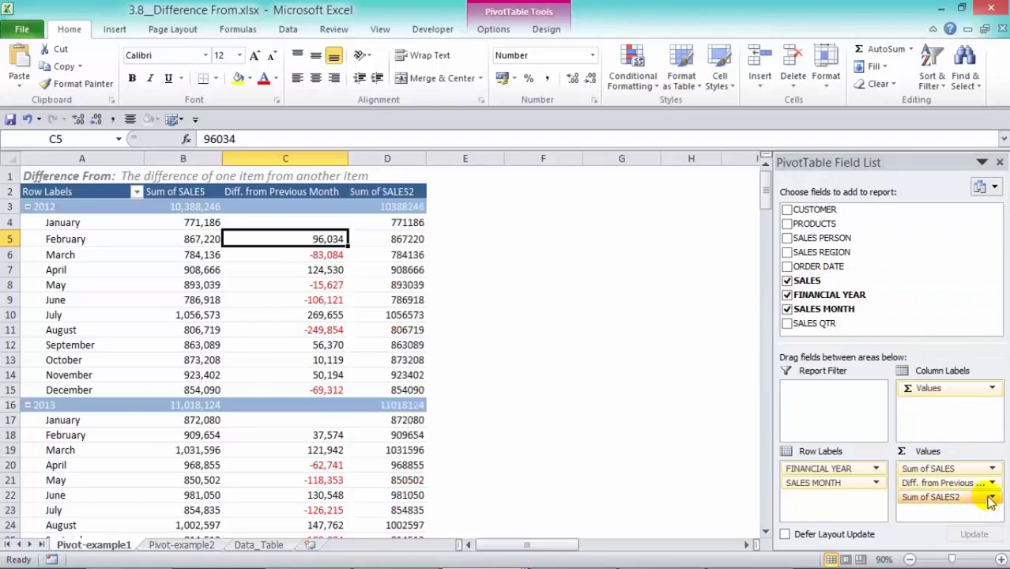
left_click(992, 497)
left_click(989, 482)
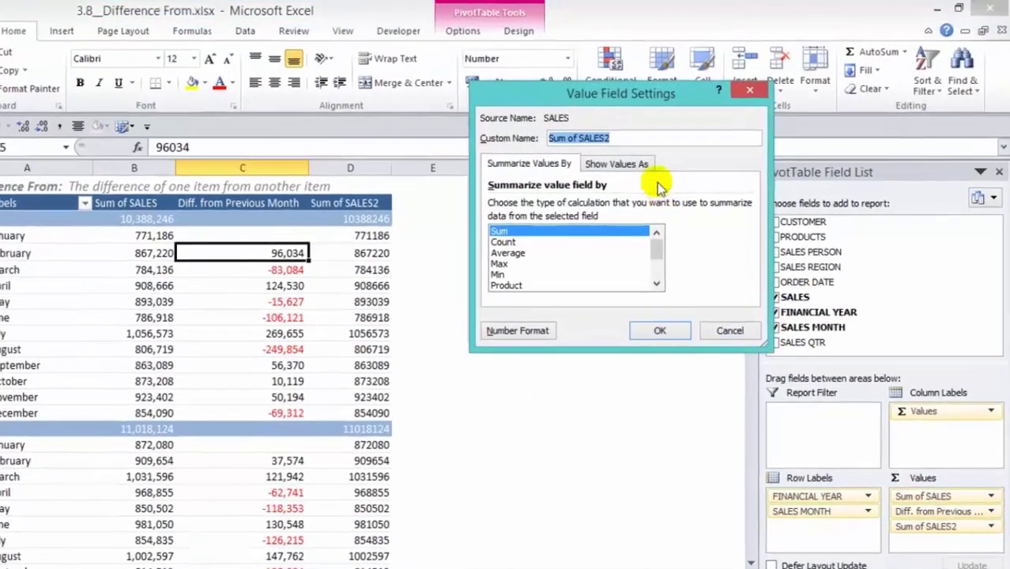
Step: Show Sum of SALES2 as Difference From, with FINANCIAL YEAR as base field and (previous) as base item
left_click(638, 155)
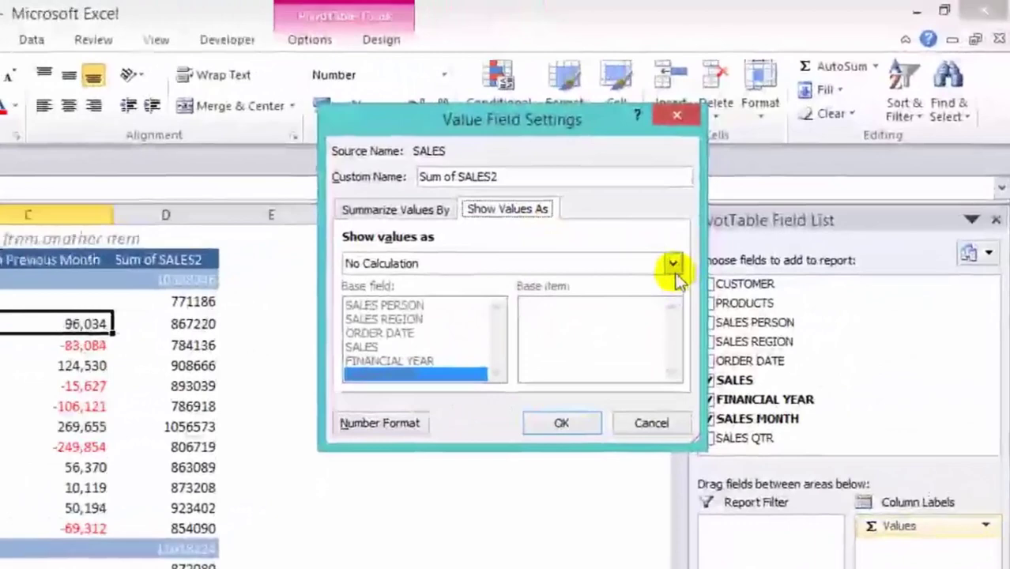
left_click(758, 195)
left_click(636, 387)
left_click(636, 388)
left_click(636, 387)
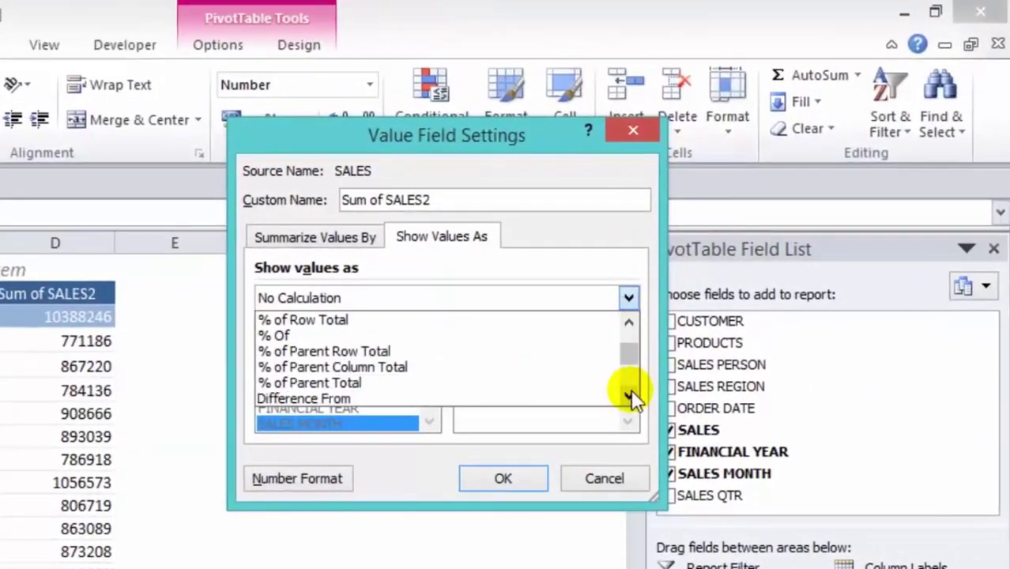
left_click(636, 387)
left_click(603, 384)
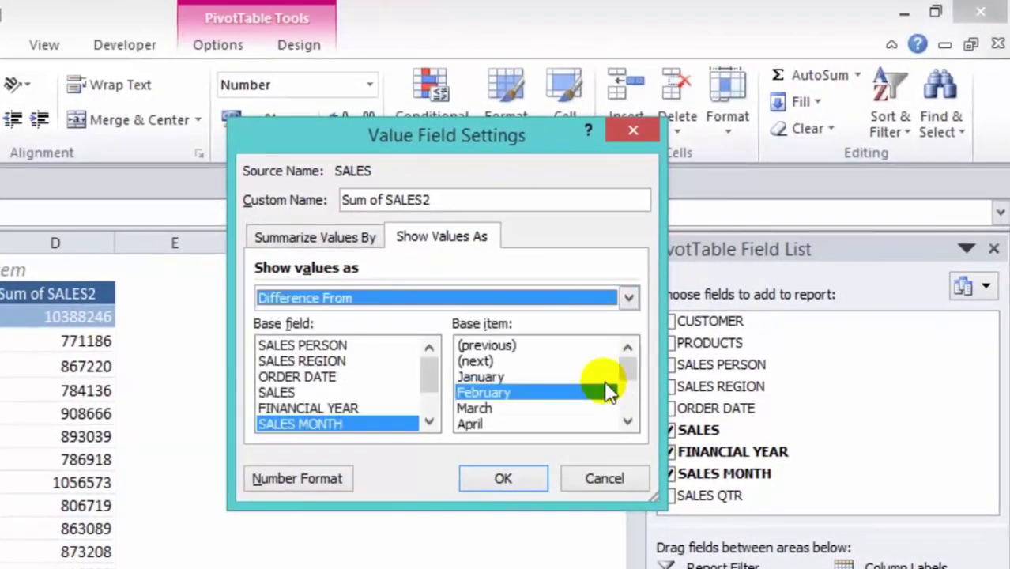
left_click(376, 409)
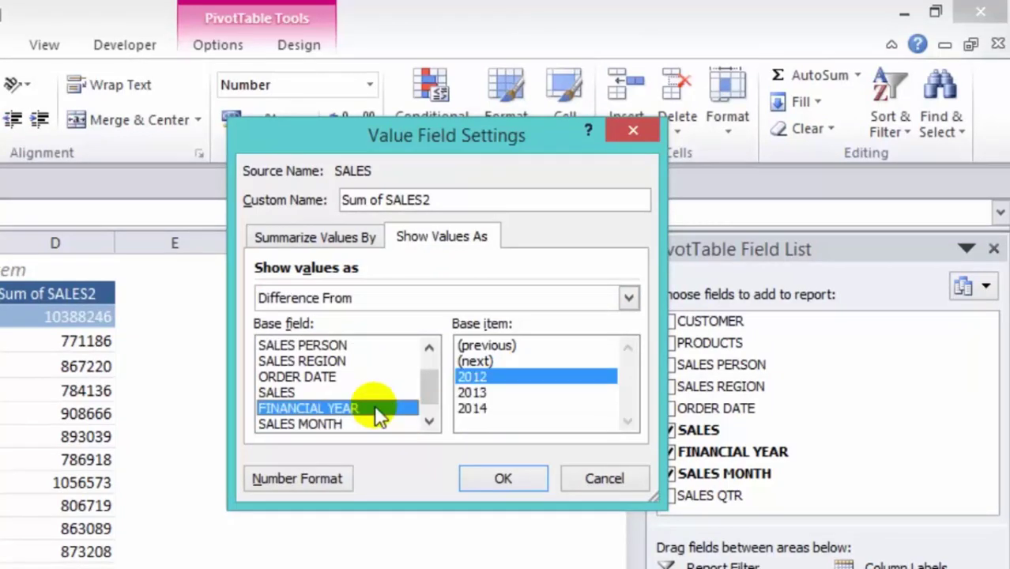
left_click(487, 346)
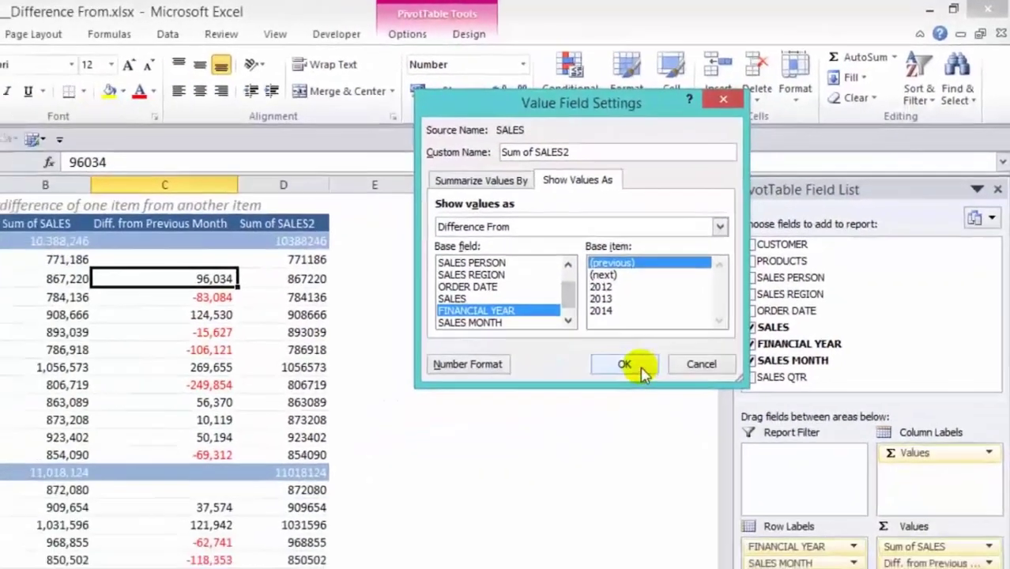
left_click(503, 478)
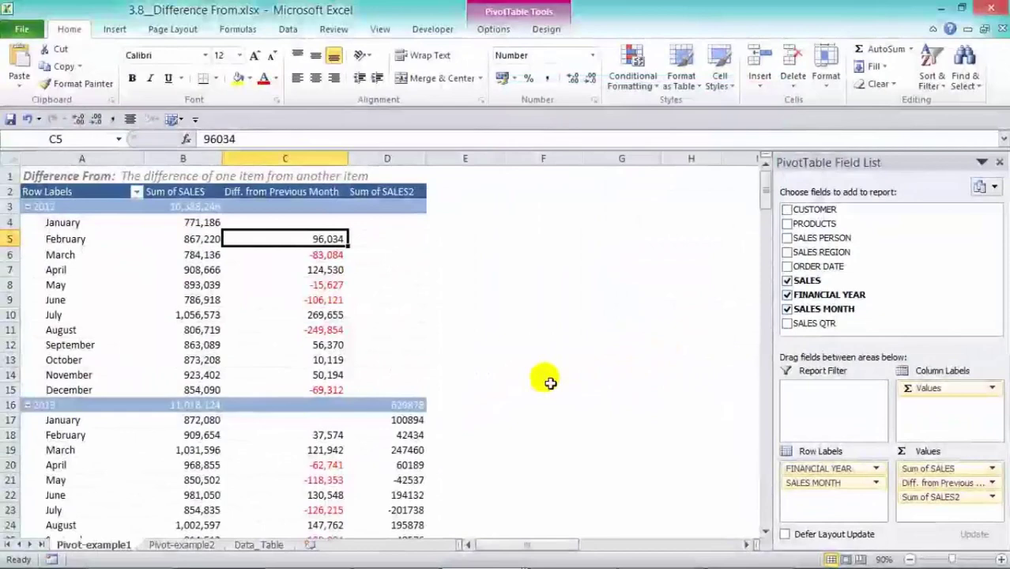
Step: Format the Sum of SALES2 values as Number with 0 decimals, 1000 separator and red minus-signed negatives
scroll(543, 378, "down", 1)
right_click(419, 375)
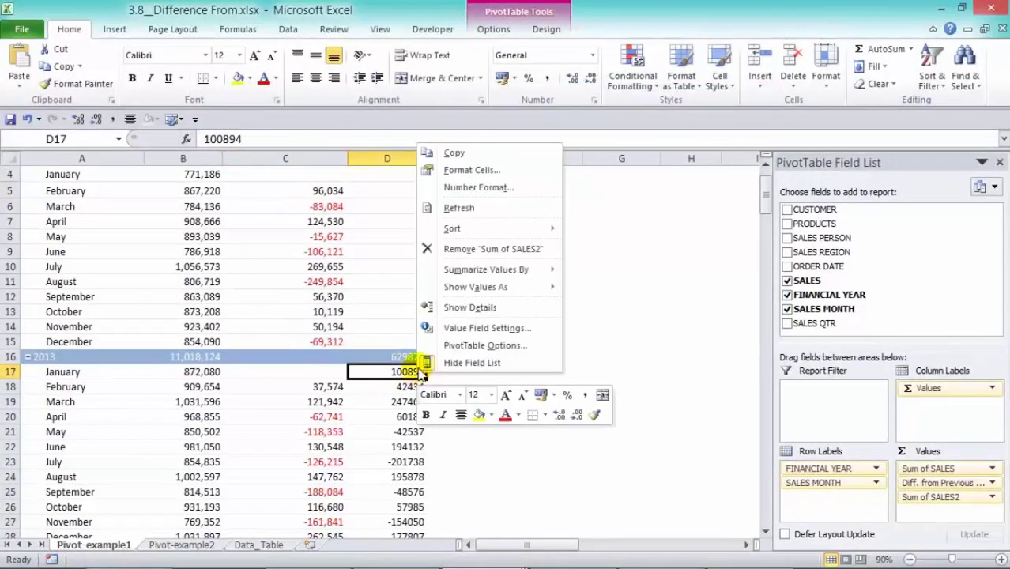
left_click(498, 187)
left_click(378, 82)
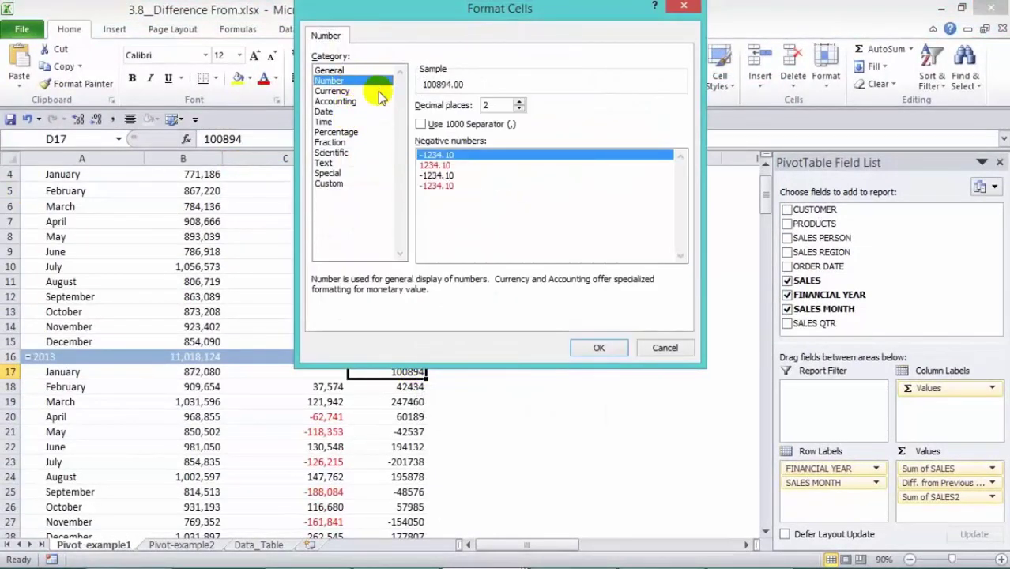
left_click(519, 109)
left_click(519, 109)
left_click(420, 124)
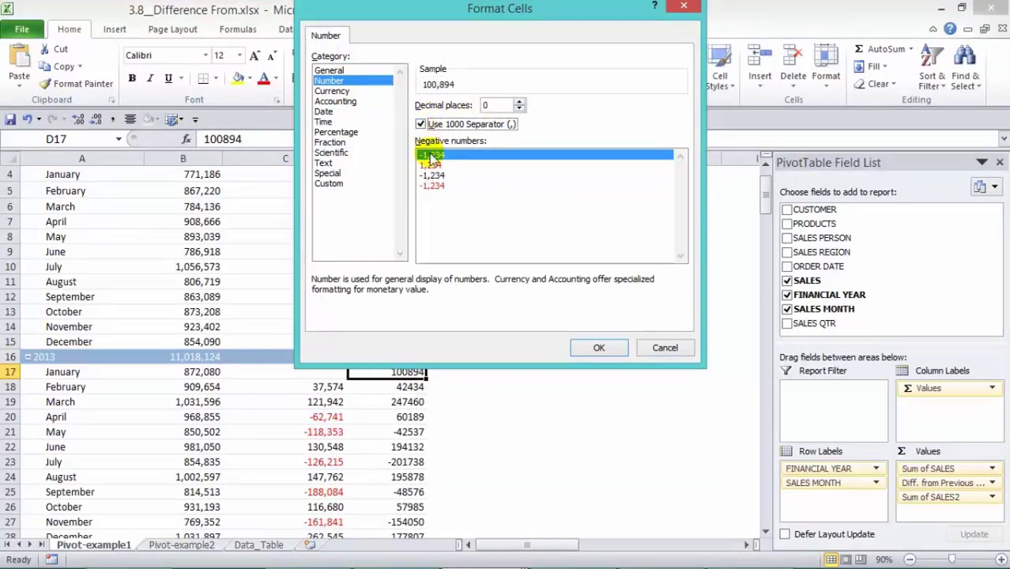
left_click(431, 185)
left_click(594, 346)
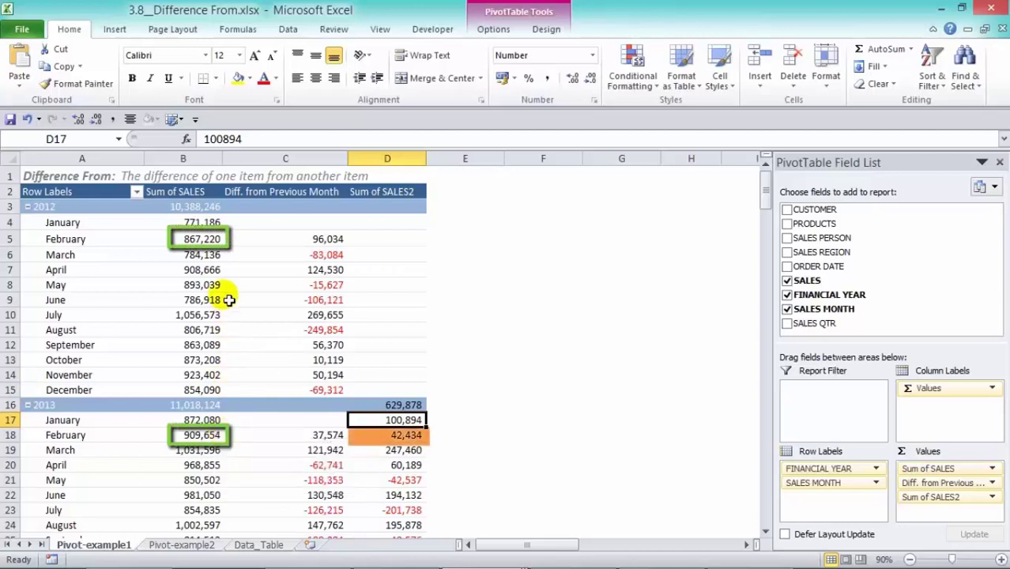
Step: Examine how the 2013 and 2014 monthly differences in column D relate to the previous year's sales
mouse_move(233, 243)
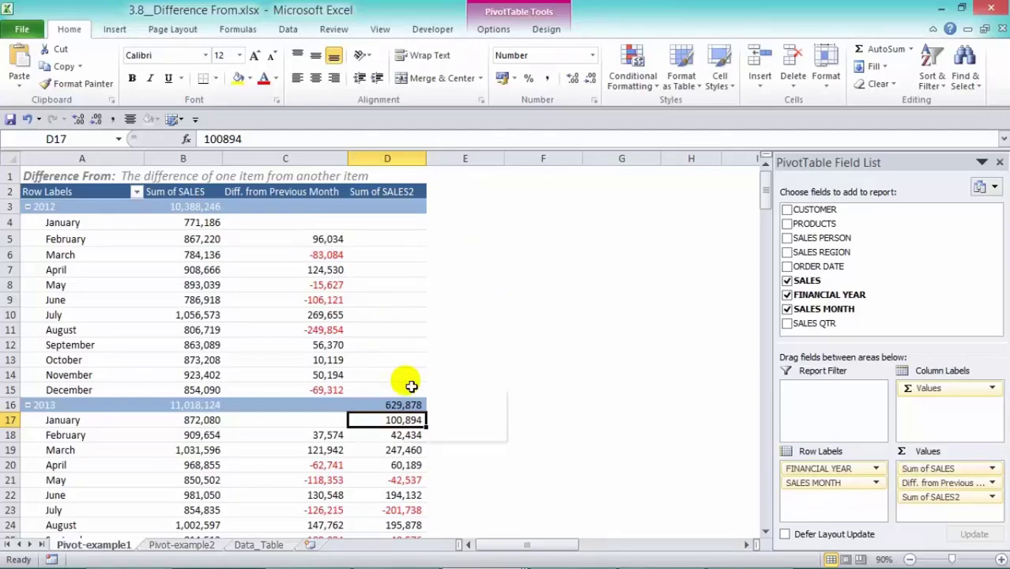
scroll(411, 385, "down", 1)
scroll(411, 387, "down", 6)
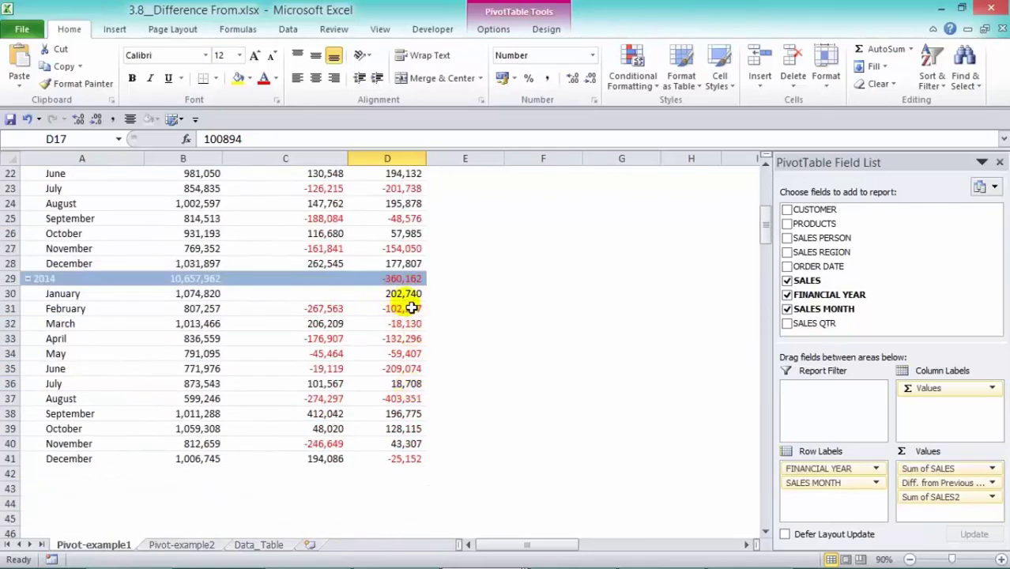
scroll(410, 303, "up", 1)
scroll(414, 302, "up", 1)
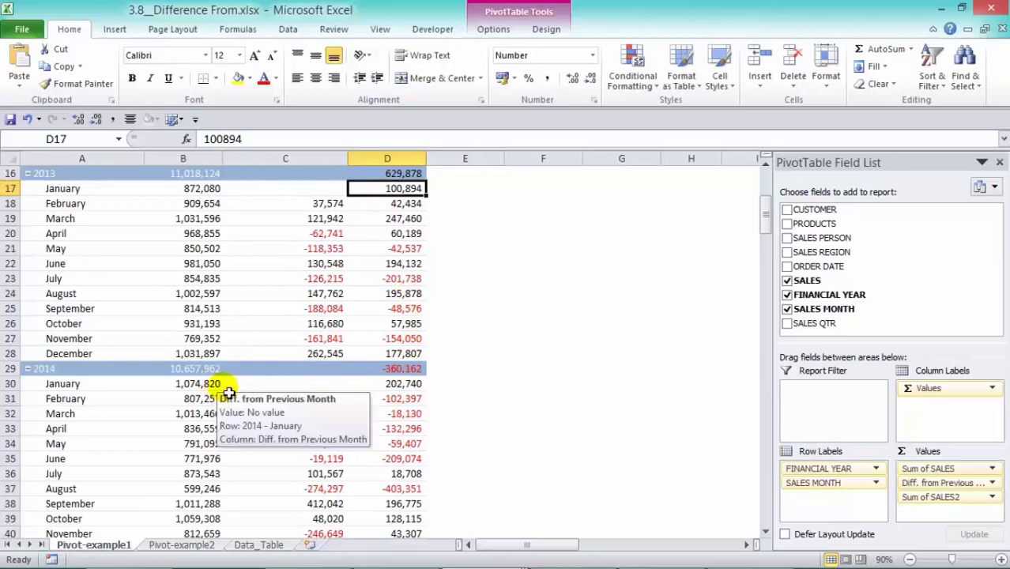
mouse_move(221, 198)
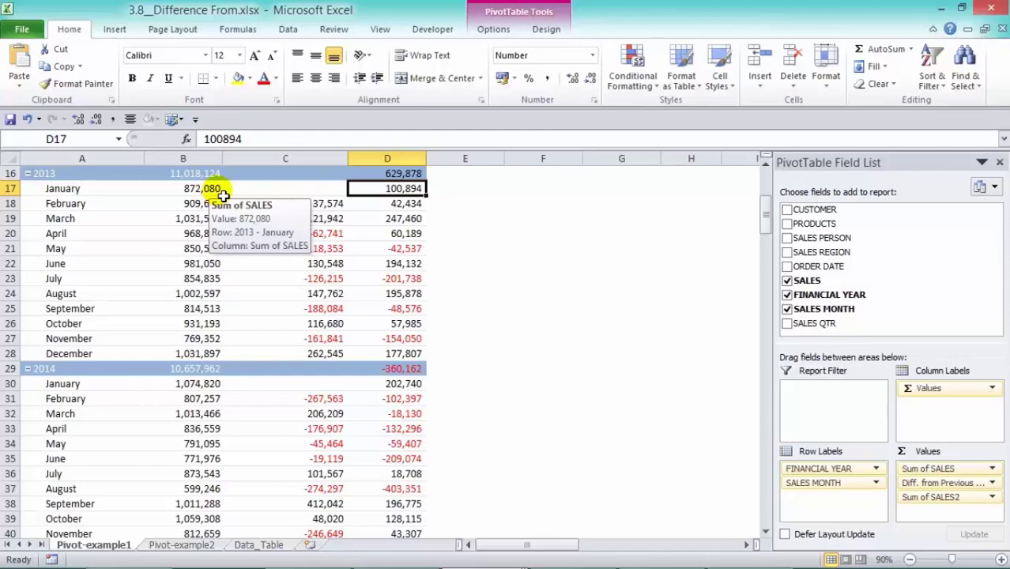
Step: Switch to the Pivot-example2 sheet and activate its pivot table of yearly sales per sales person
scroll(264, 354, "down", 2)
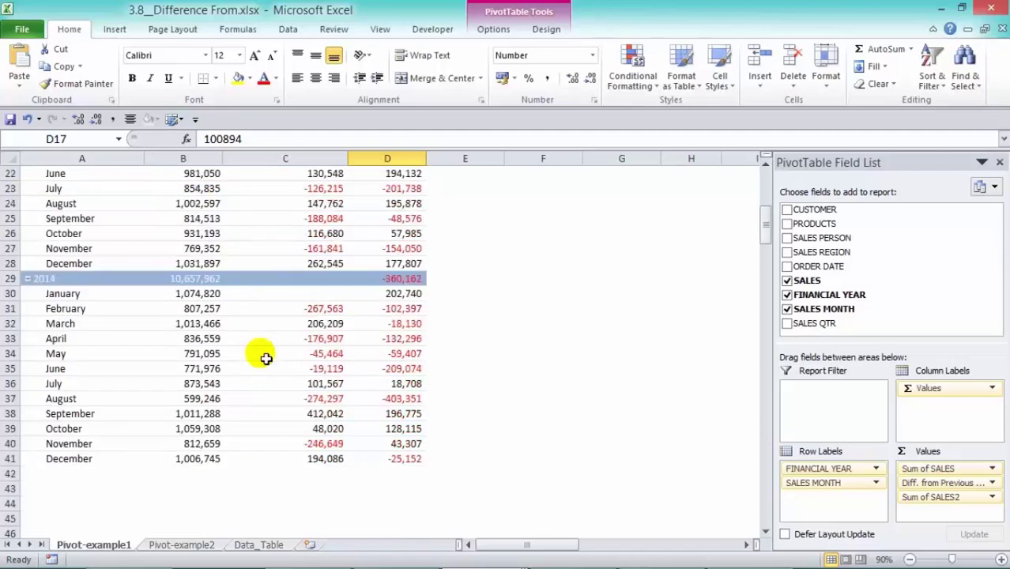
left_click(182, 544)
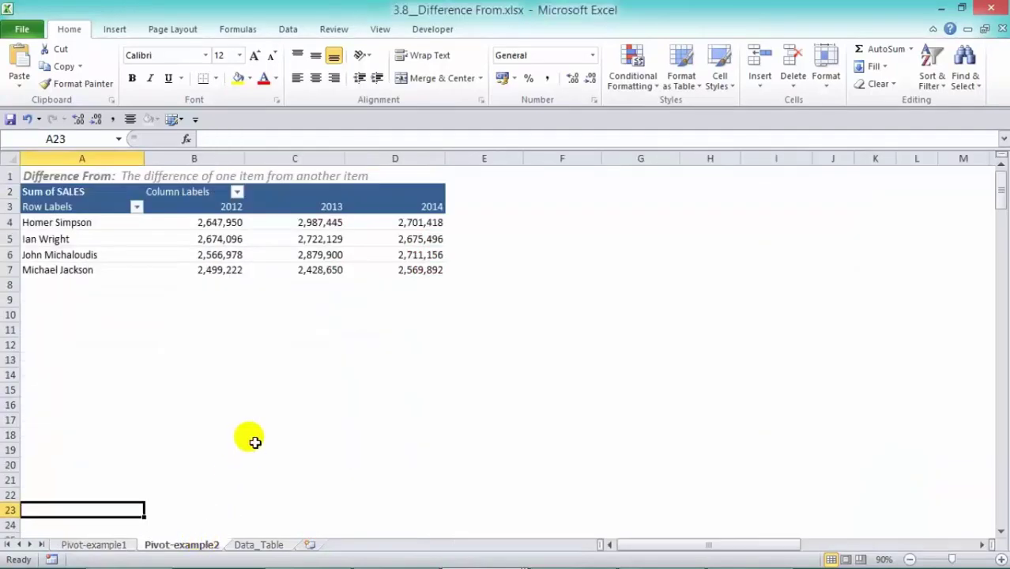
left_click(234, 226)
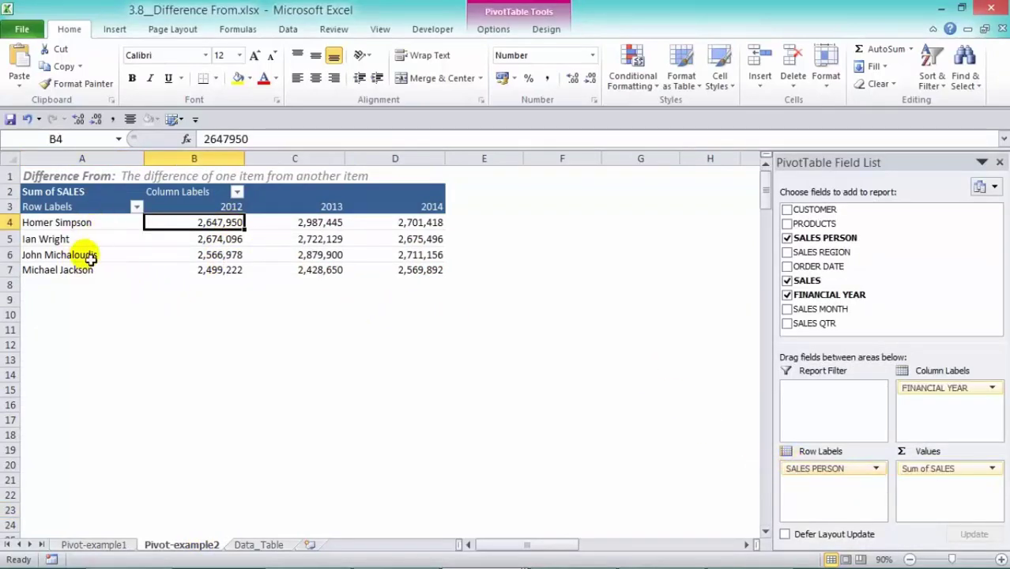
mouse_move(436, 245)
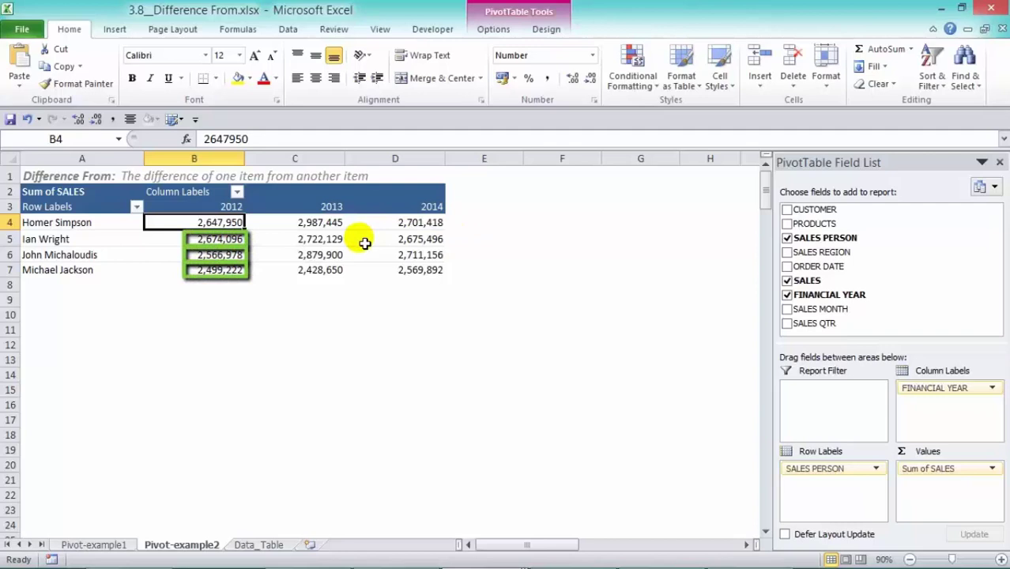
mouse_move(275, 264)
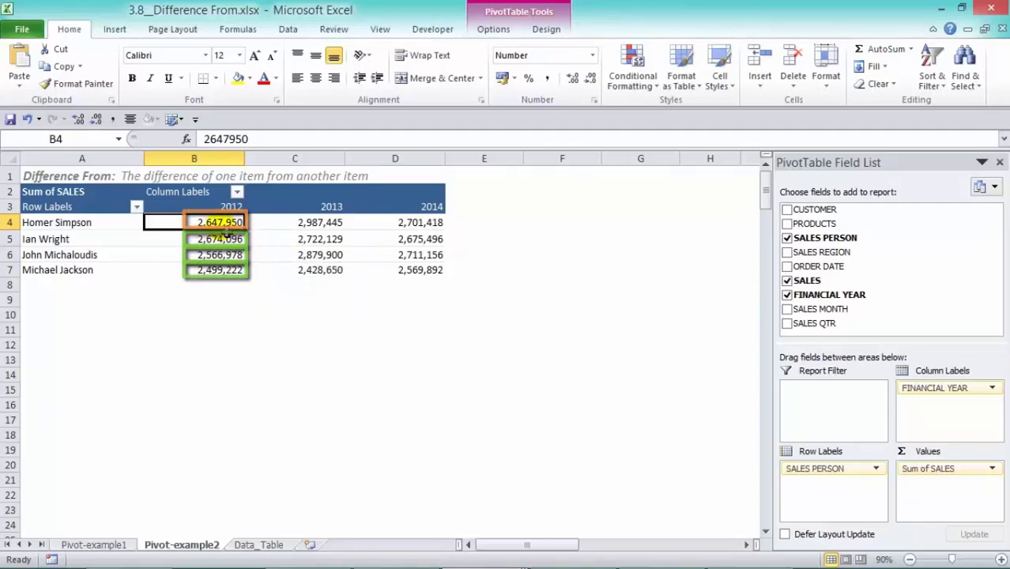
Step: Add the SALES field to this pivot table's values a second time and open the settings of Sum of SALES2
left_click_drag(807, 280, 980, 496)
left_click(992, 483)
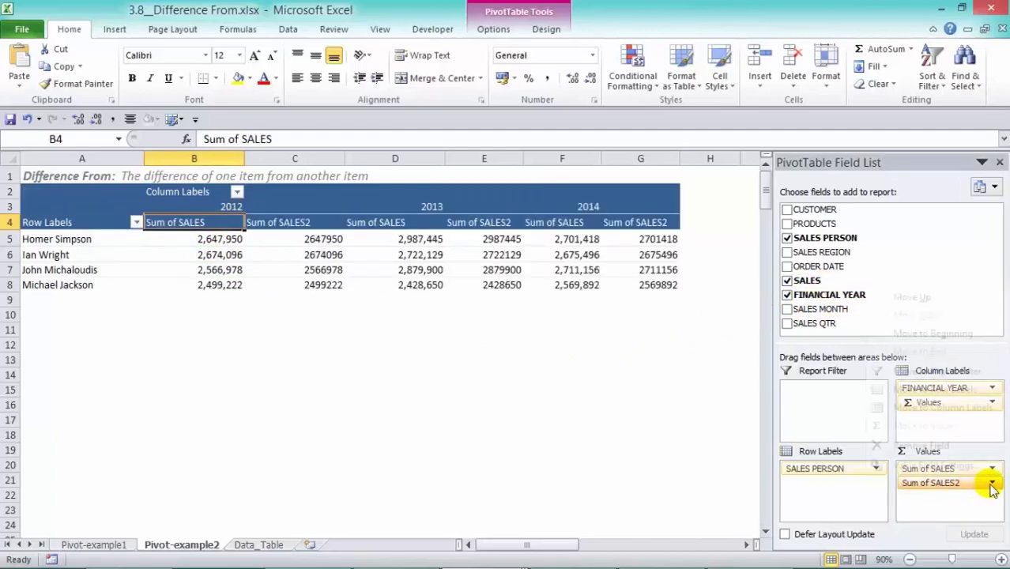
left_click(974, 469)
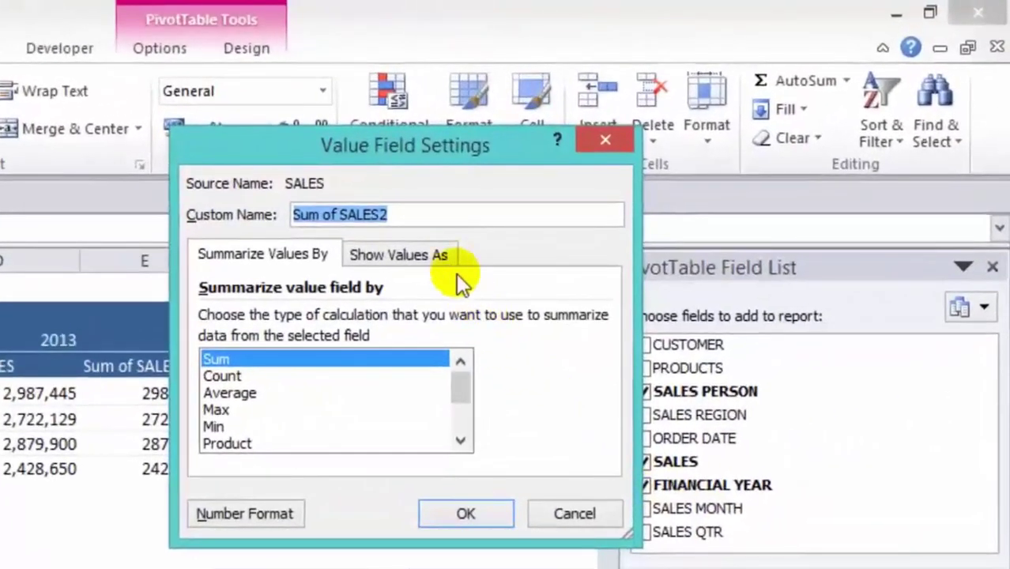
Step: Show Sum of SALES2 as Difference From, with SALES PERSON as base field and the first listed sales person as base item
left_click(528, 217)
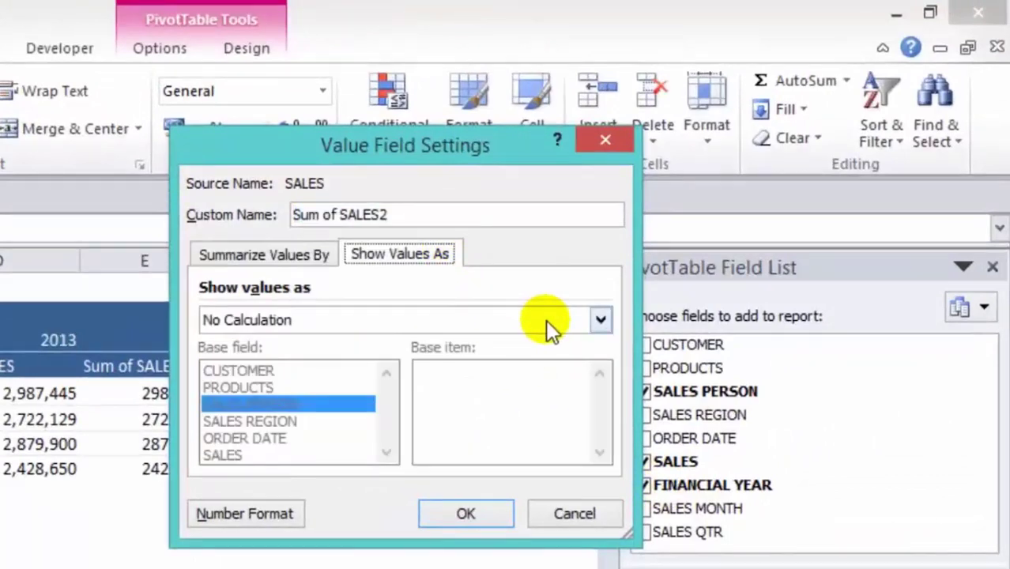
left_click(601, 319)
left_click_drag(600, 370, 600, 384)
left_click(541, 410)
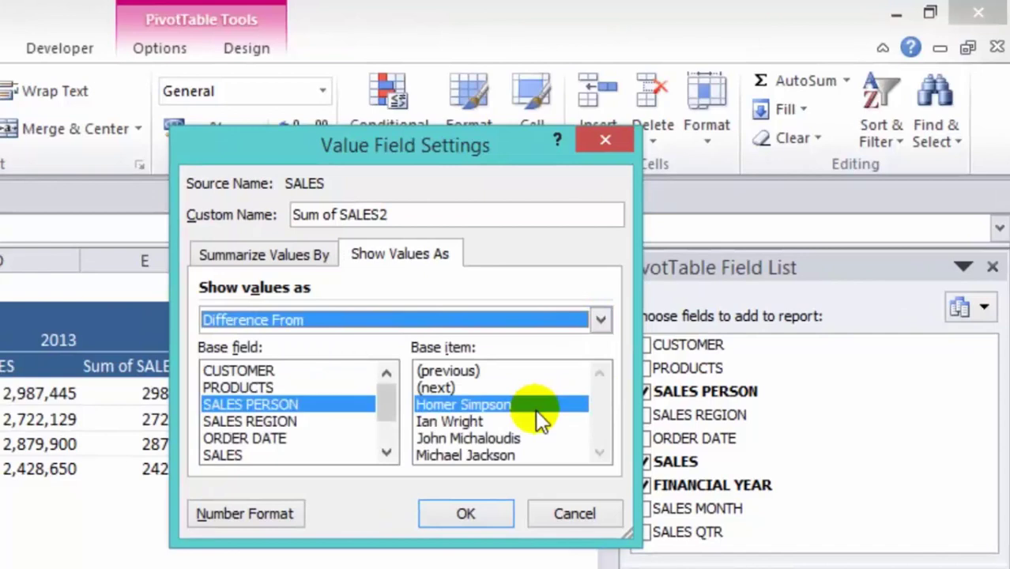
left_click(298, 406)
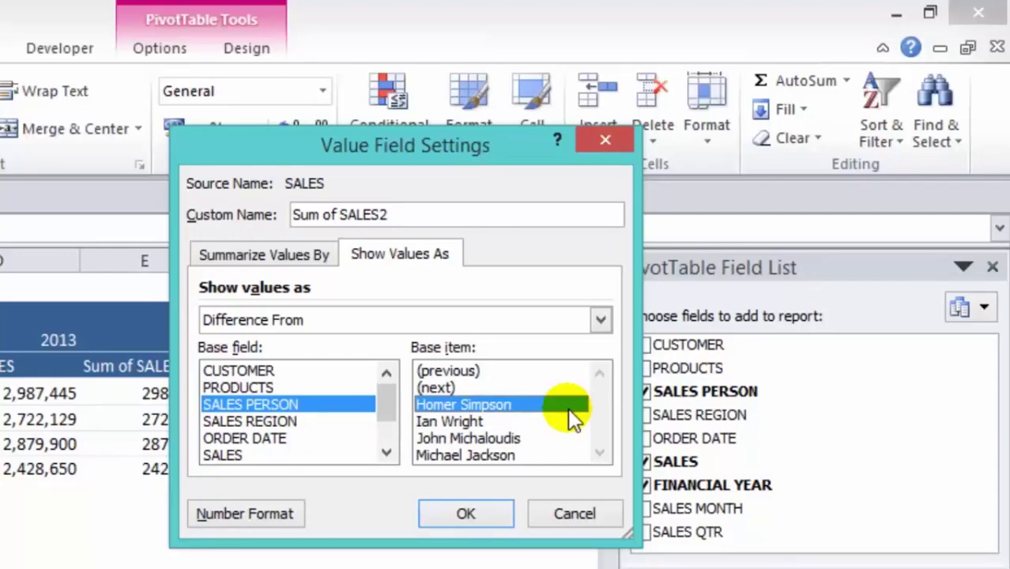
left_click(493, 513)
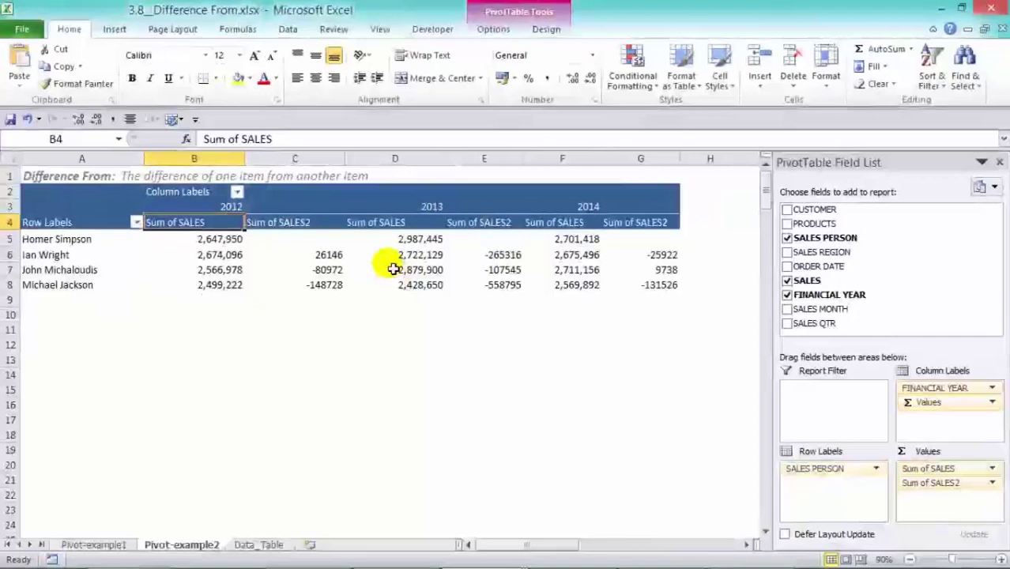
Step: Format the sales person difference values as Number with 0 decimals, 1000 separator and red minus-signed negatives
right_click(336, 257)
left_click(395, 295)
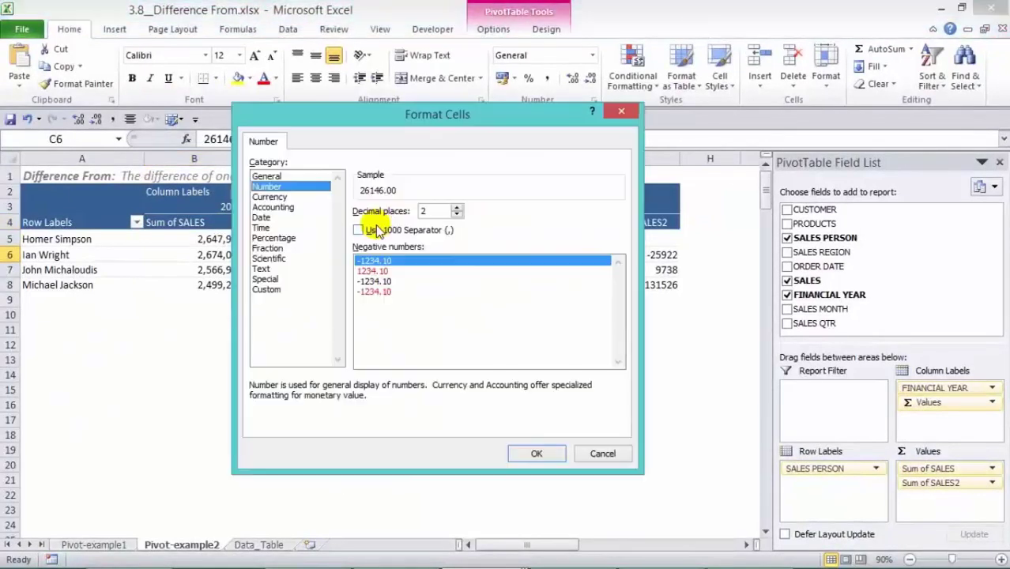
left_click(457, 215)
left_click(457, 215)
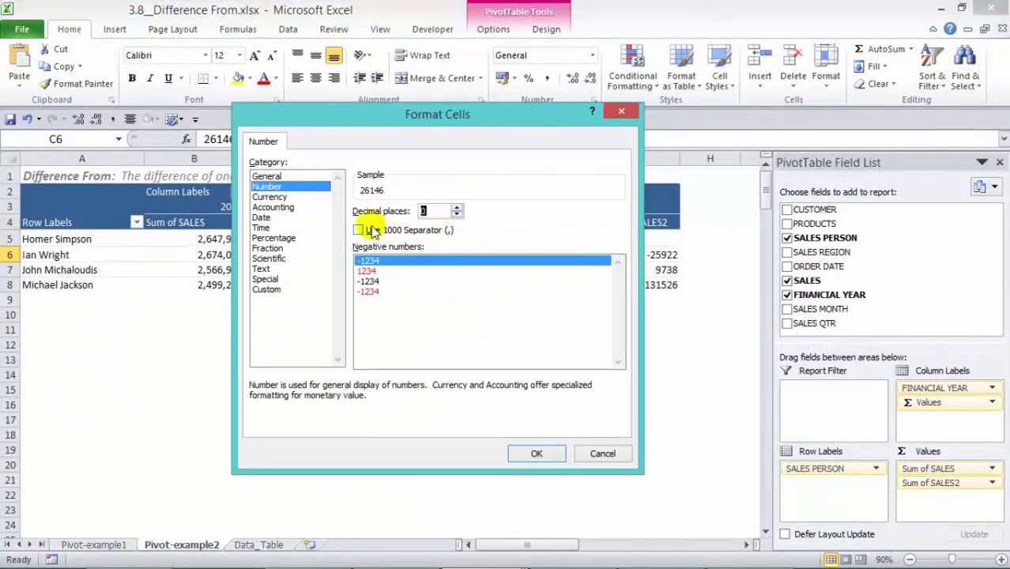
left_click(359, 230)
left_click(374, 280)
left_click(538, 453)
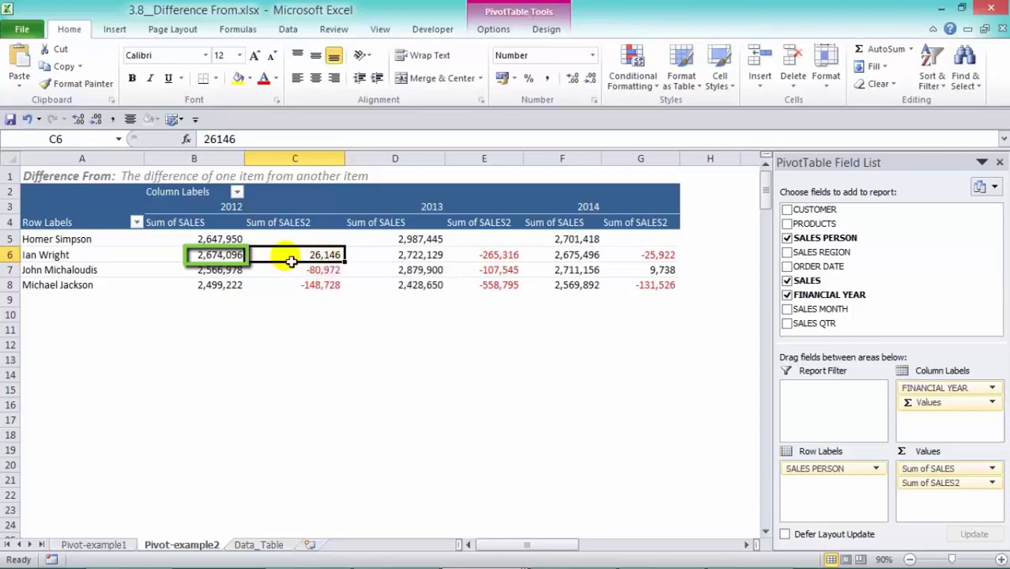
Step: Examine how the 2012 and 2013 Sum of SALES2 differences relate each sales person's sales to the base sales person's
mouse_move(290, 261)
mouse_move(275, 279)
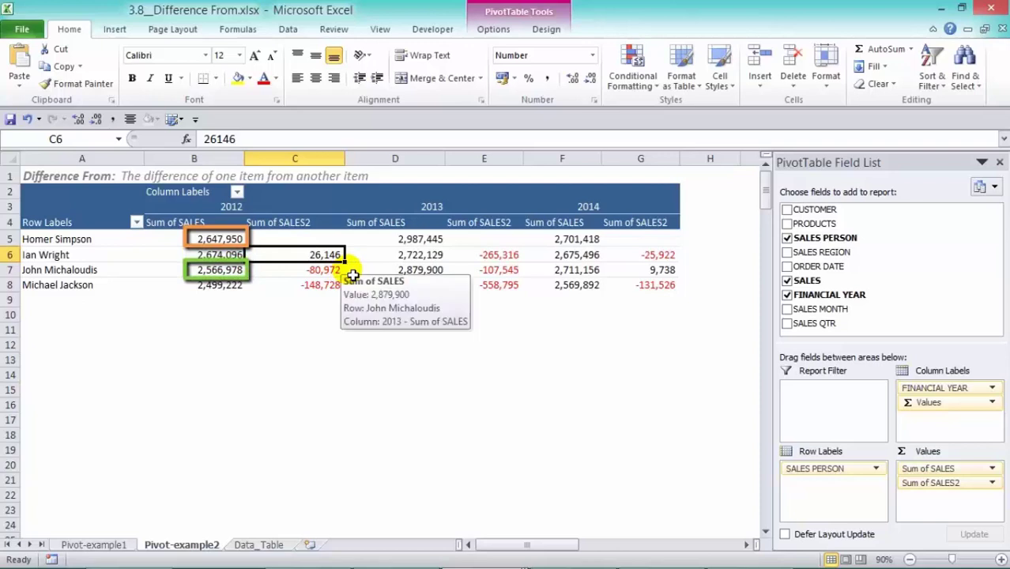
mouse_move(343, 292)
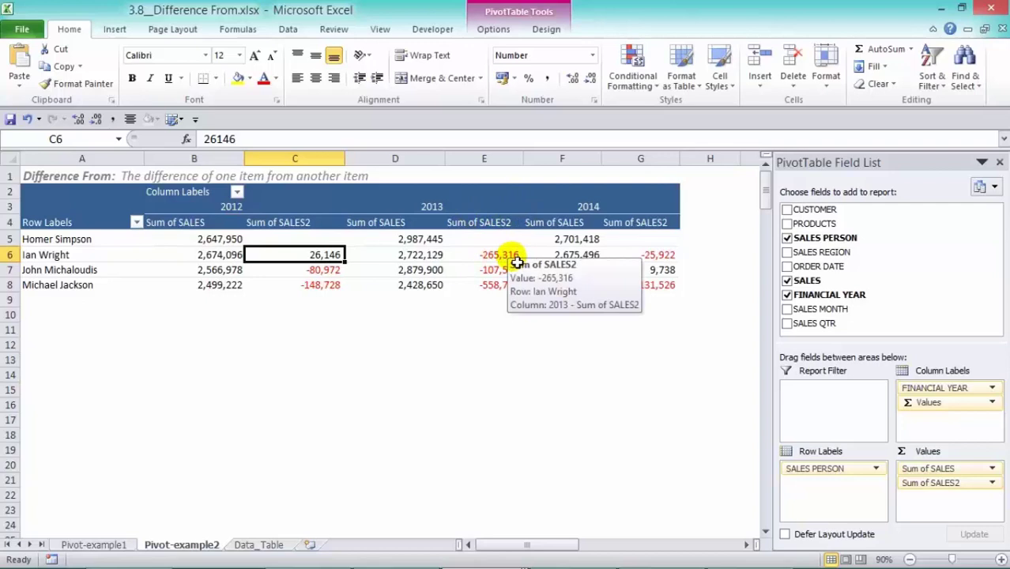
mouse_move(506, 259)
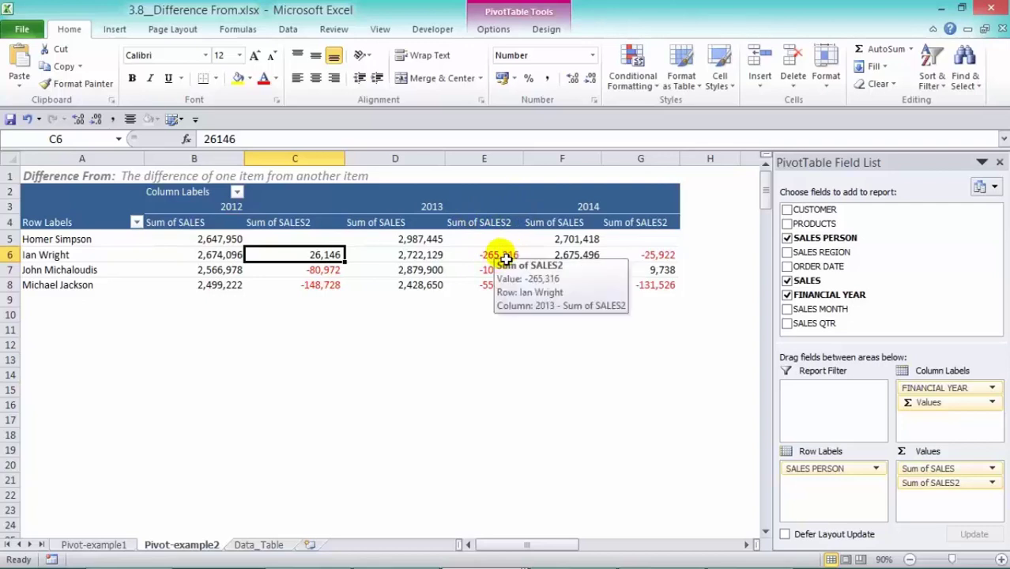
mouse_move(459, 249)
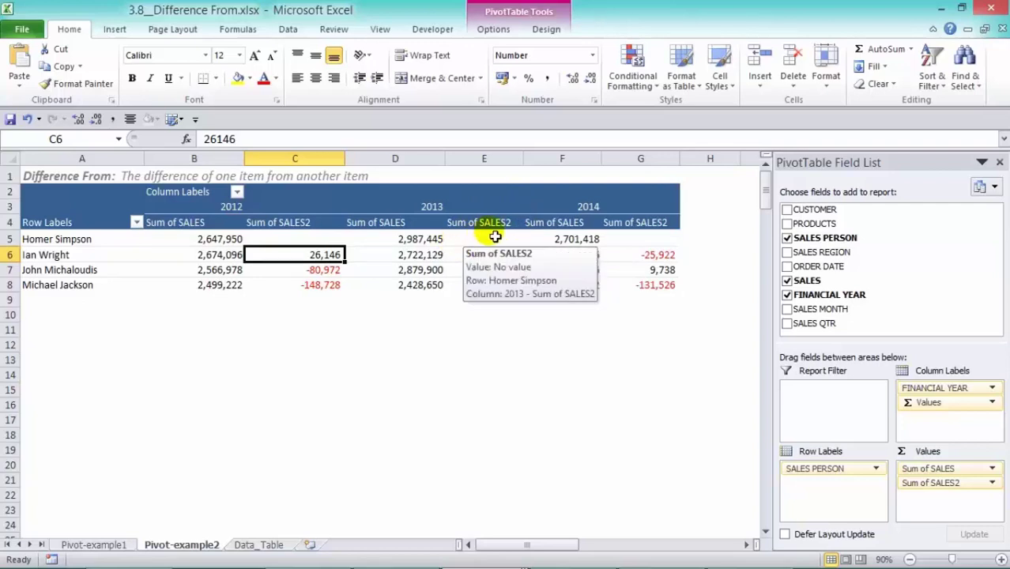
mouse_move(514, 277)
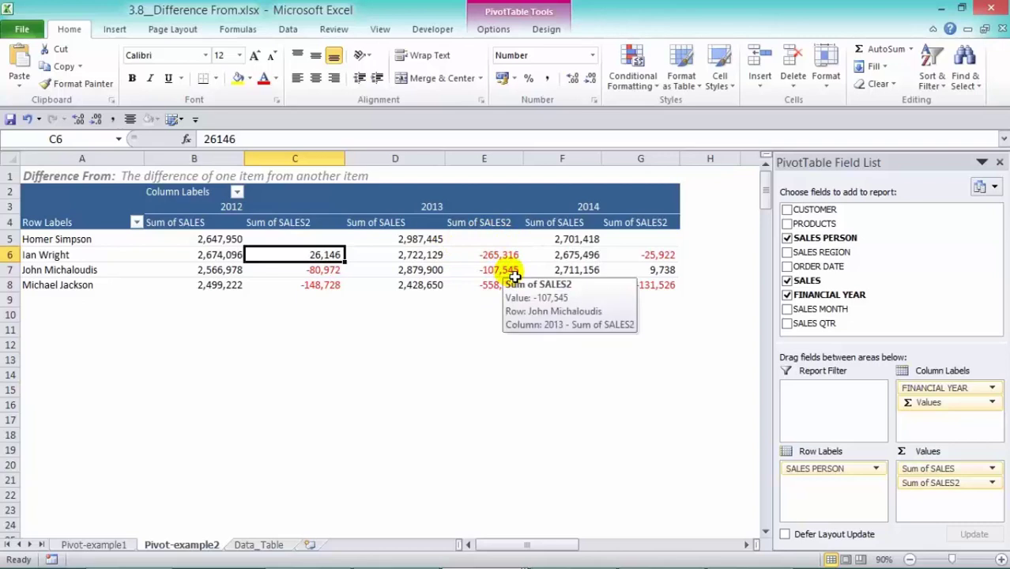